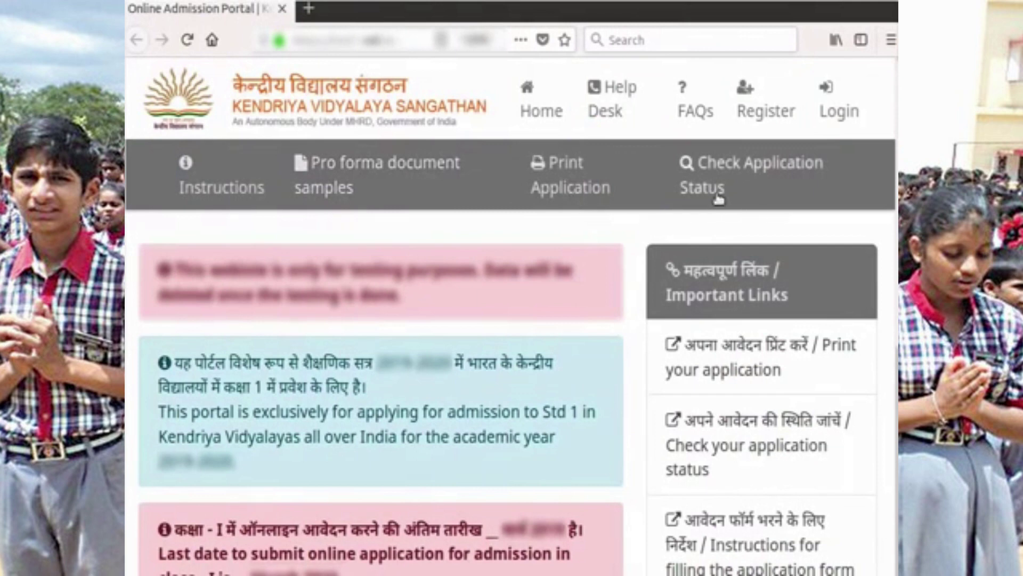
- Scroll down the KVS home page and start a New Registration for class I admission
scroll(725, 201, down, 5)
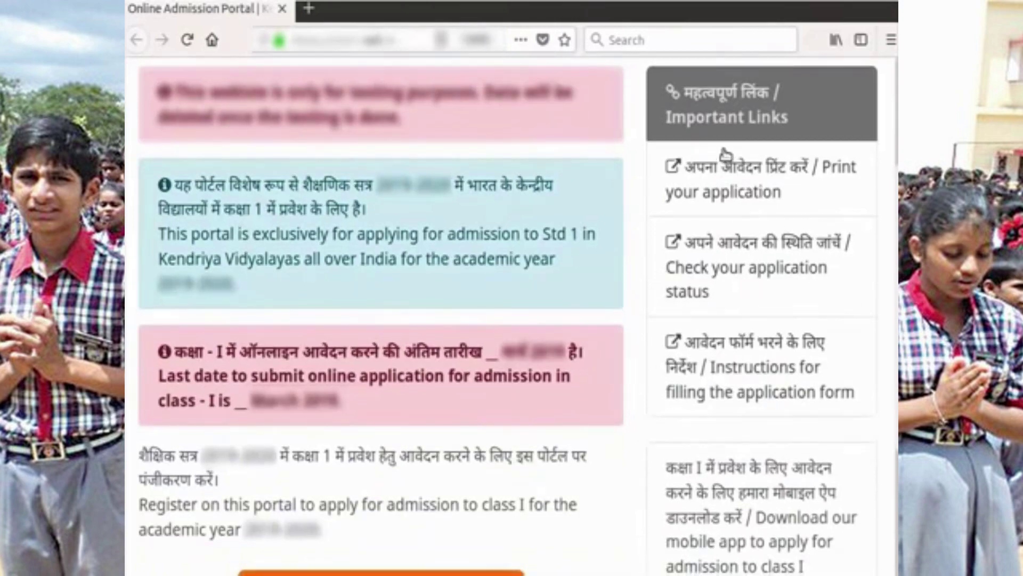
scroll(724, 154, down, 5)
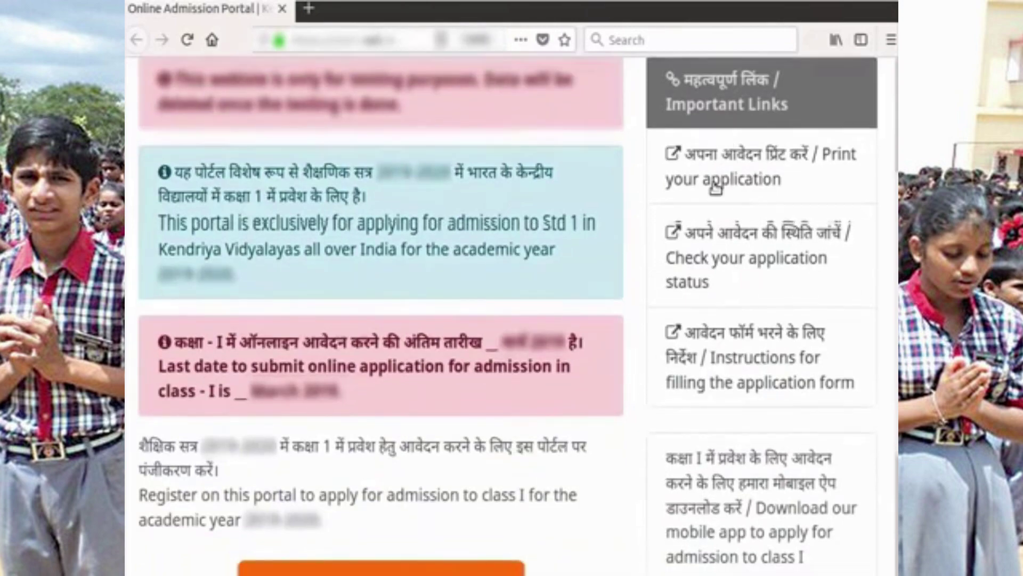
scroll(716, 189, down, 3)
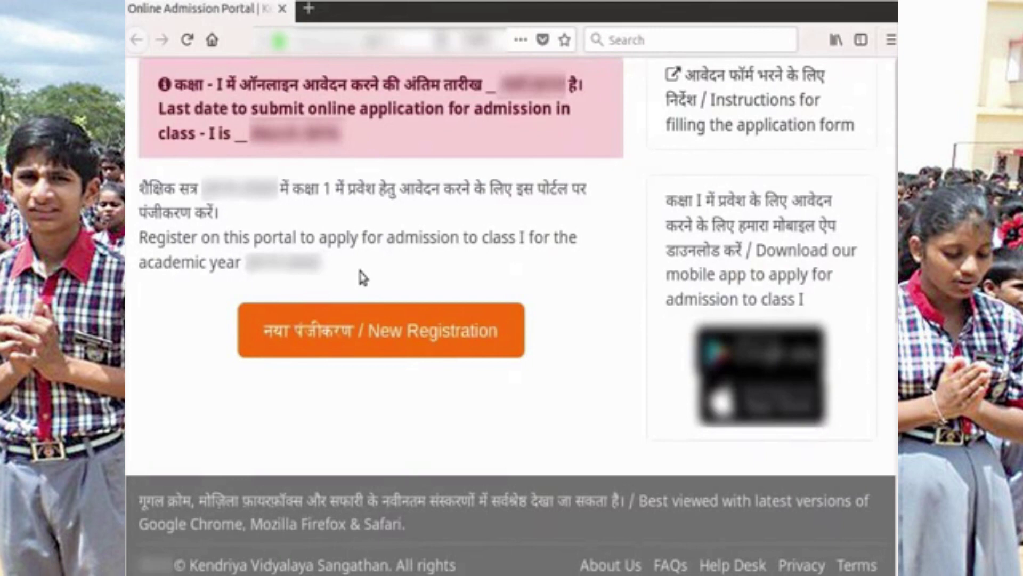
click(370, 349)
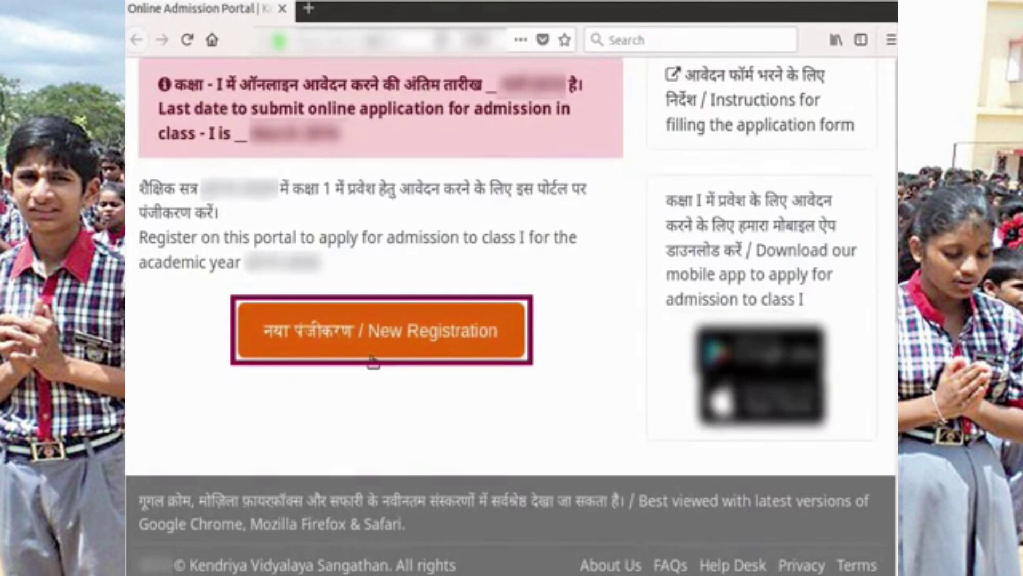
scroll(457, 377, up, 8)
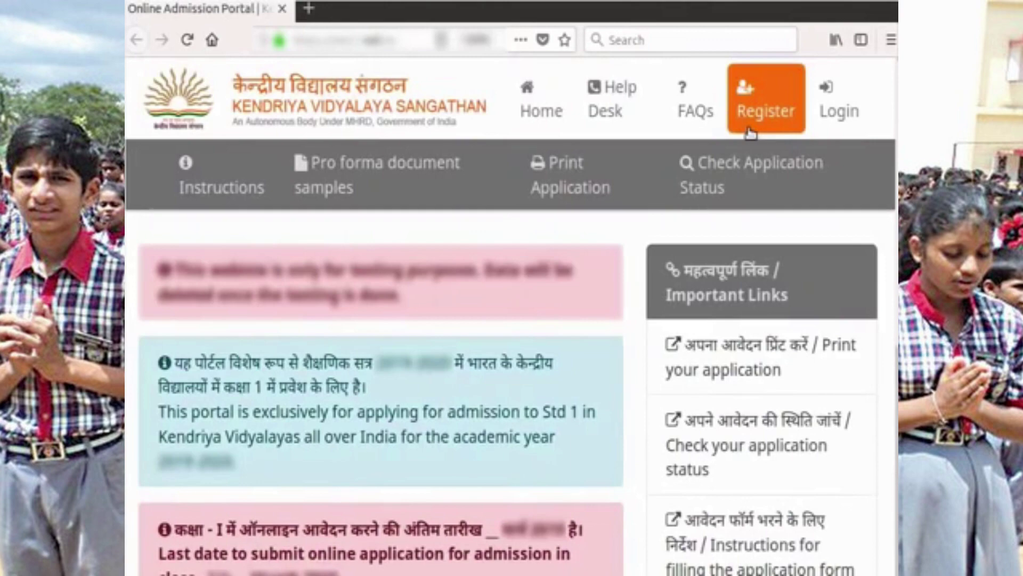
scroll(529, 190, down, 8)
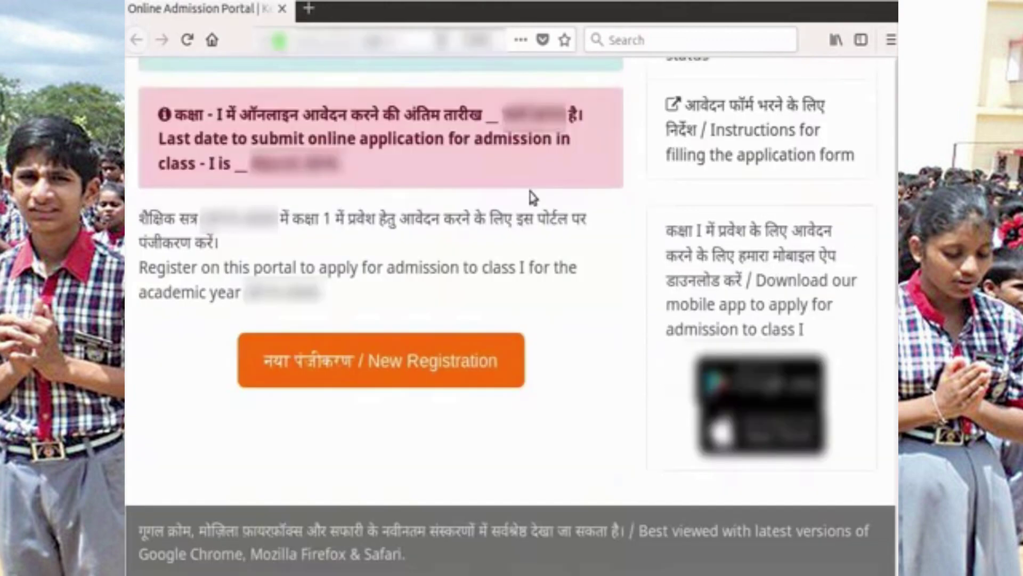
- Begin the new registration and return to the Instructions page
click(395, 344)
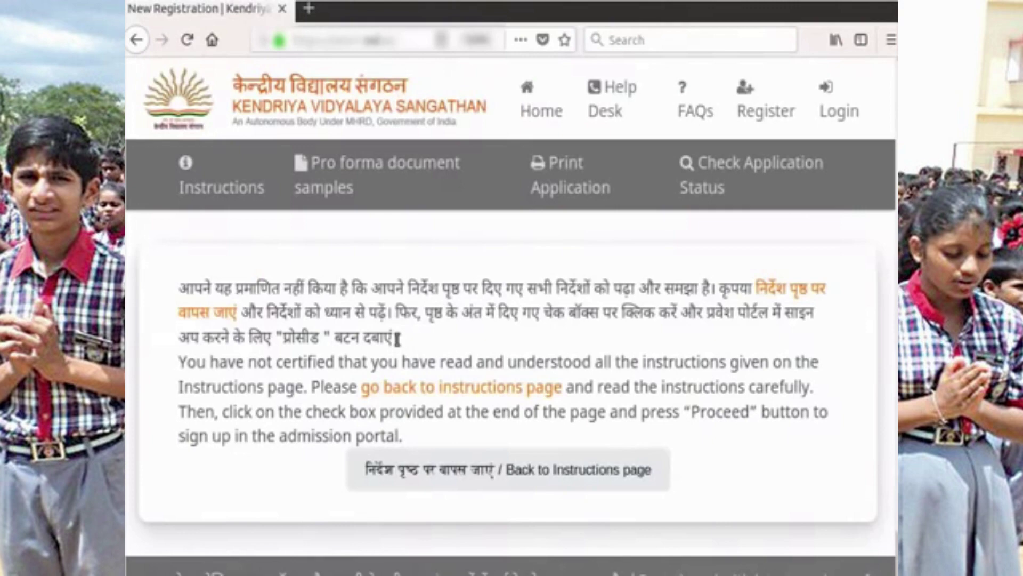
click(535, 476)
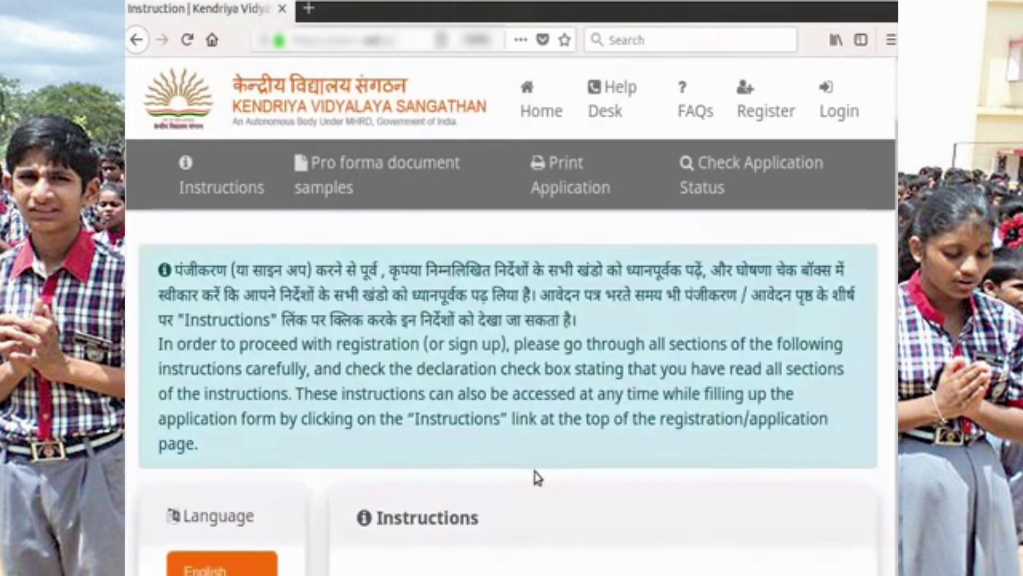
scroll(536, 474, down, 2)
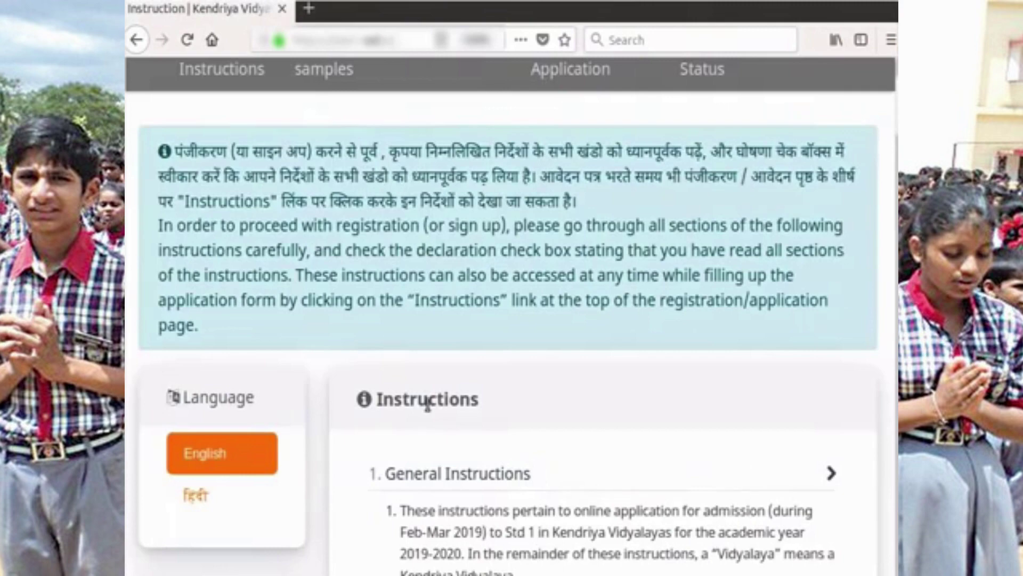
scroll(542, 441, down, 4)
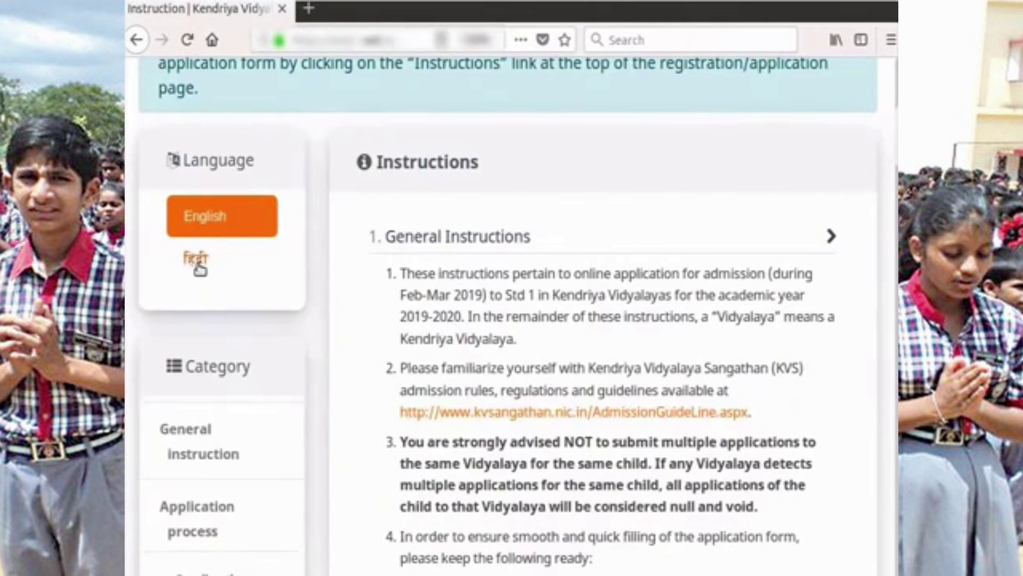
- Switch the instructions to Hindi and back to English, then read down to the declaration
click(196, 260)
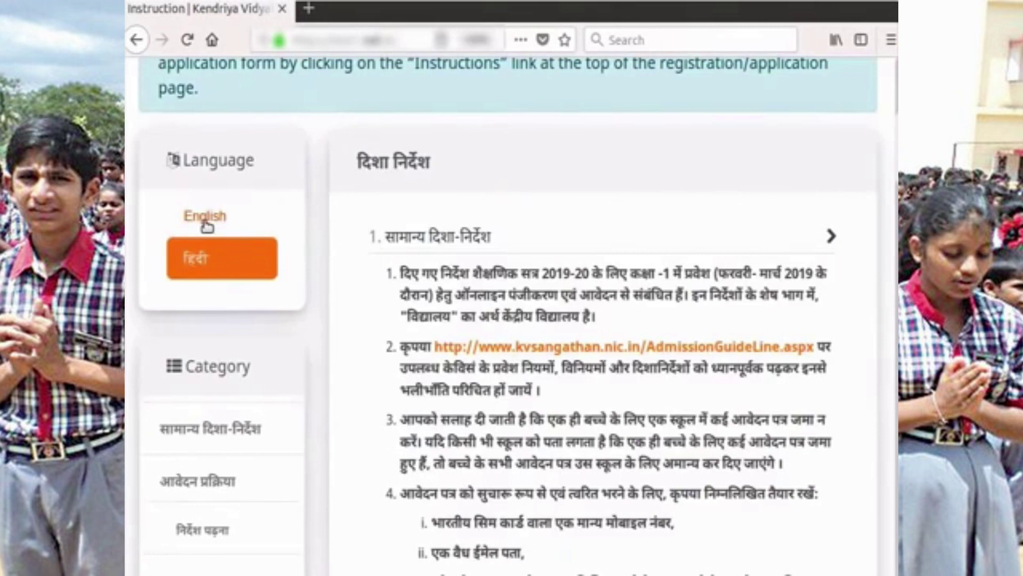
click(206, 219)
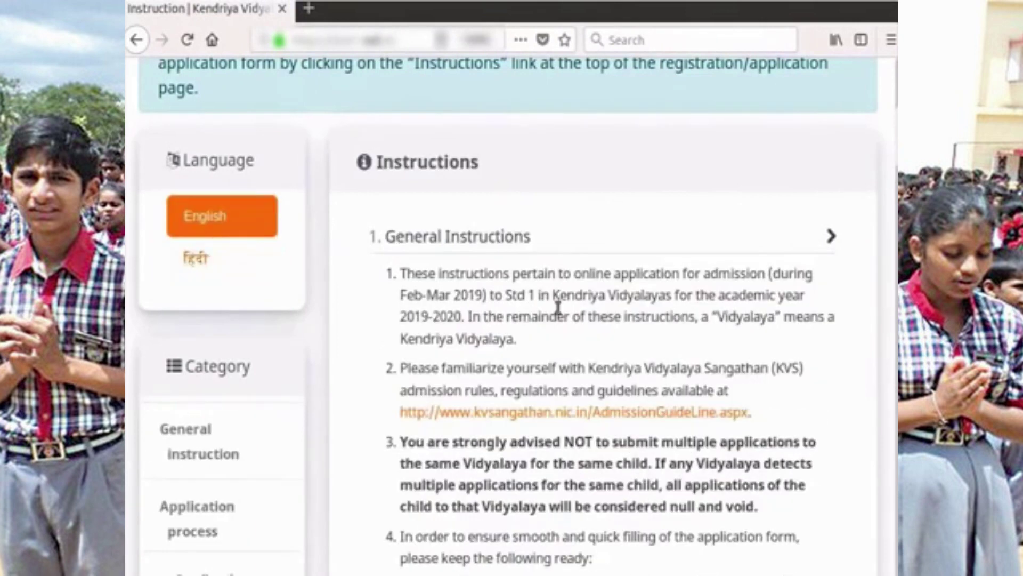
scroll(558, 308, down, 5)
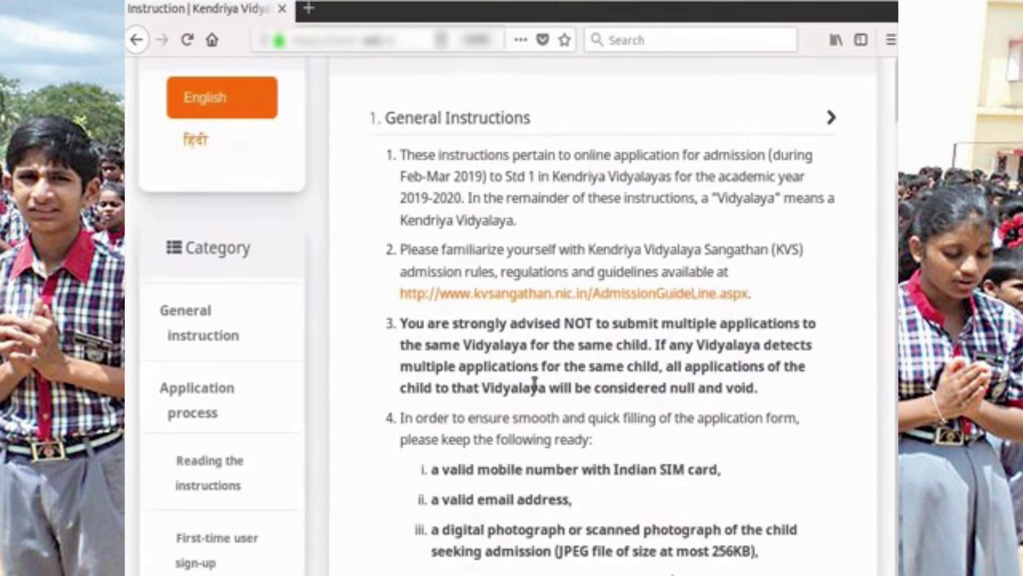
scroll(534, 345, down, 3)
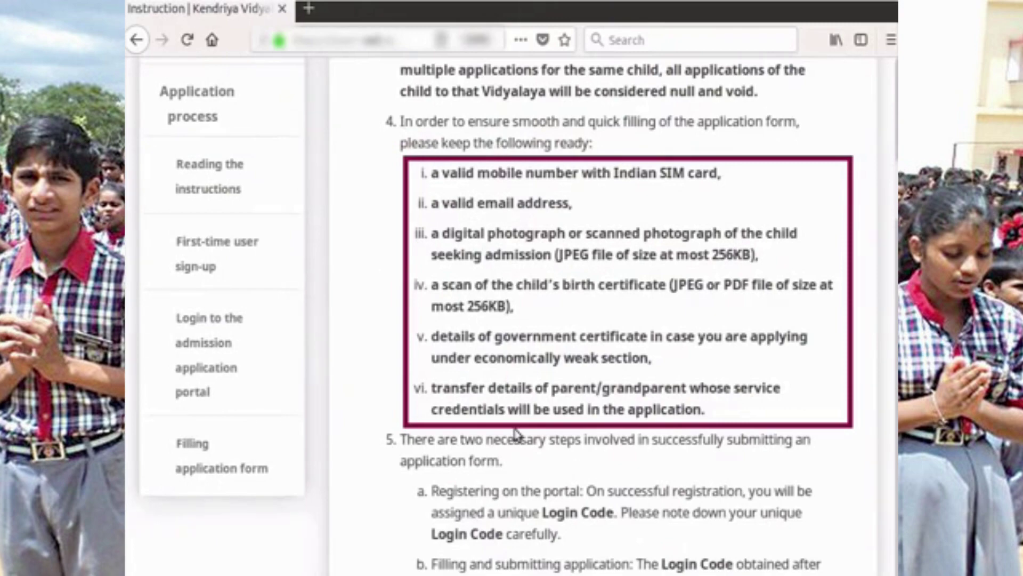
scroll(516, 433, down, 20)
scroll(509, 366, down, 15)
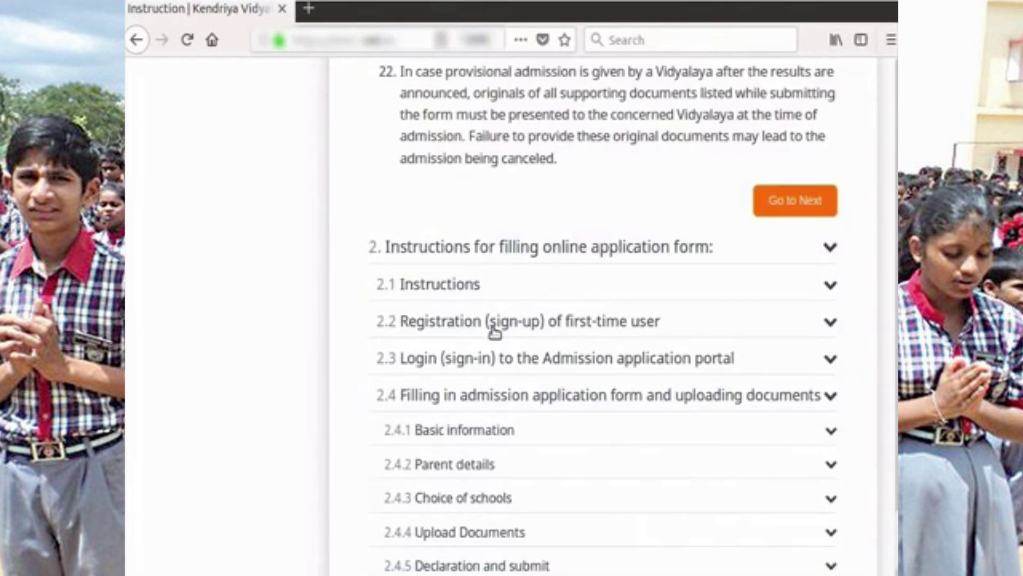
scroll(550, 386, down, 3)
scroll(553, 386, down, 2)
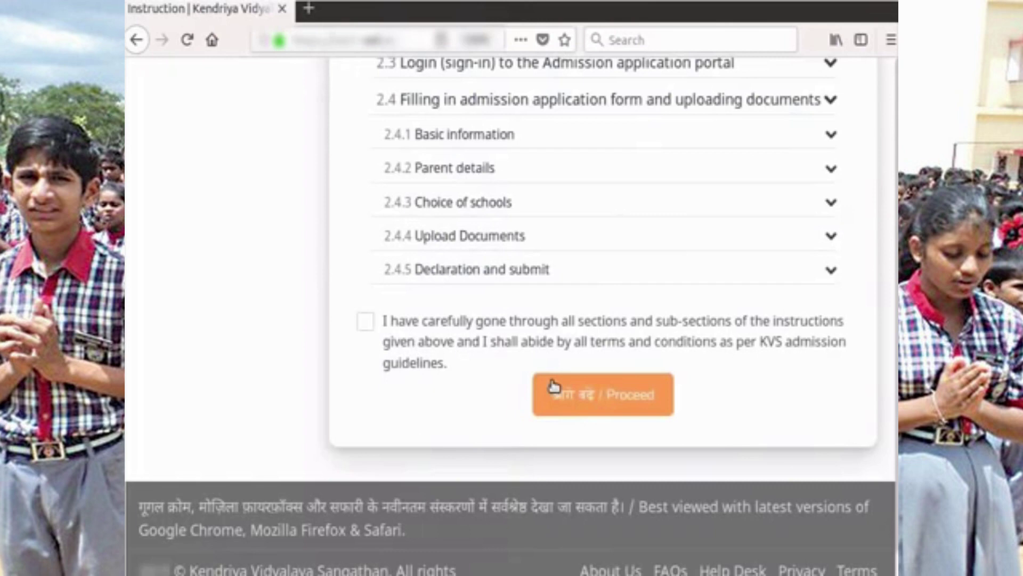
- Accept the declaration of having read the instructions and proceed to the registration form
click(368, 322)
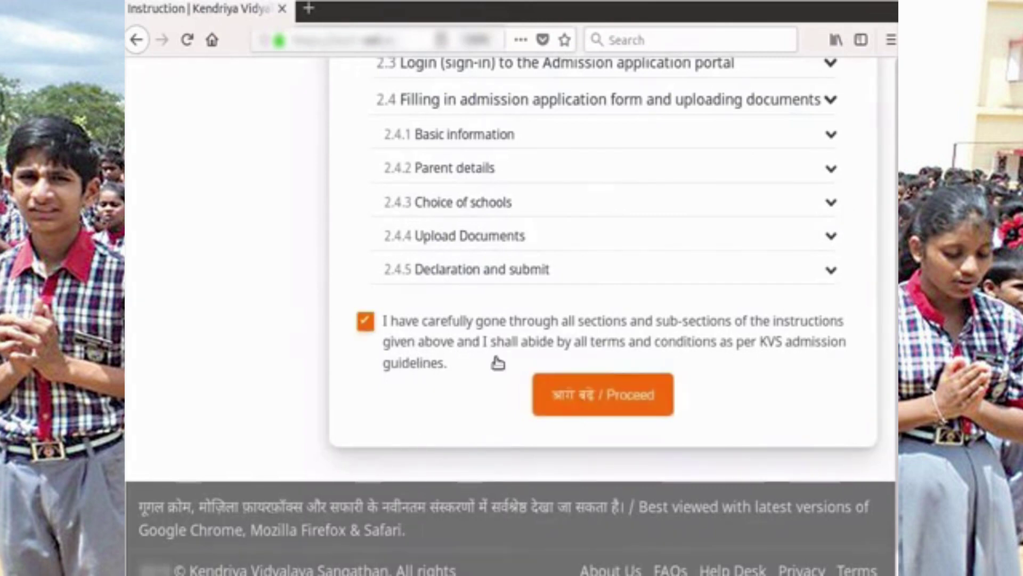
click(586, 412)
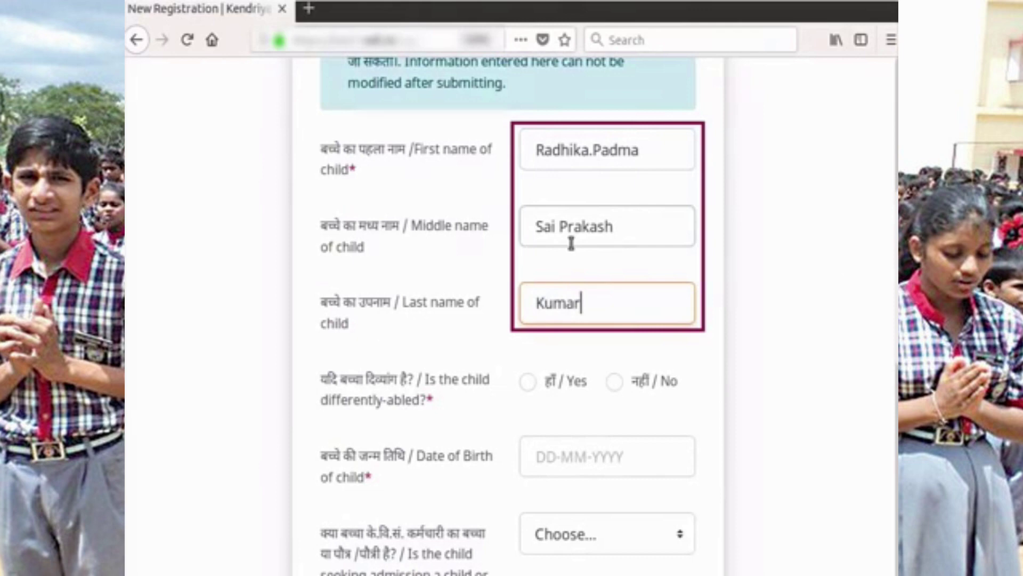
scroll(571, 245, down, 2)
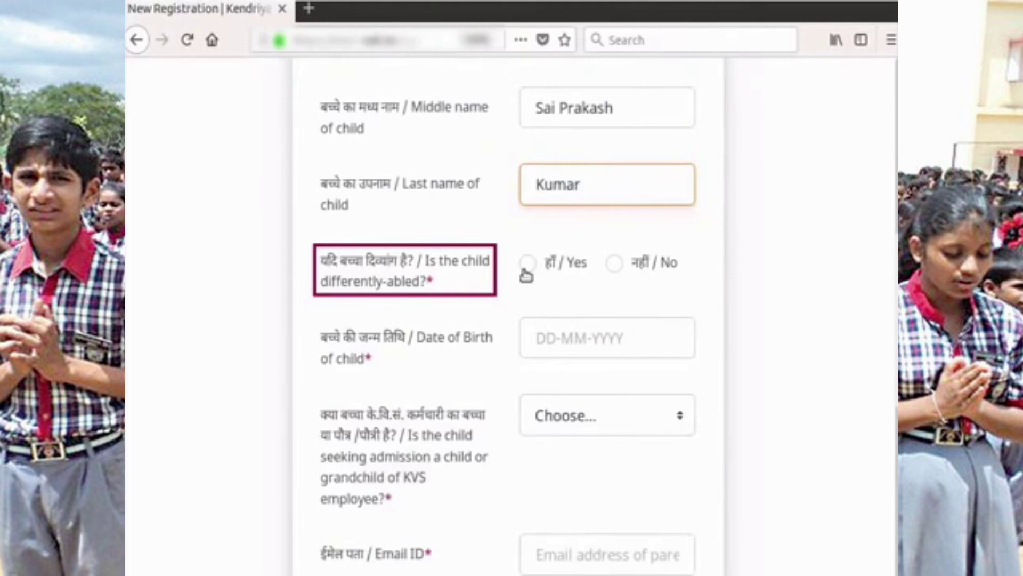
click(615, 263)
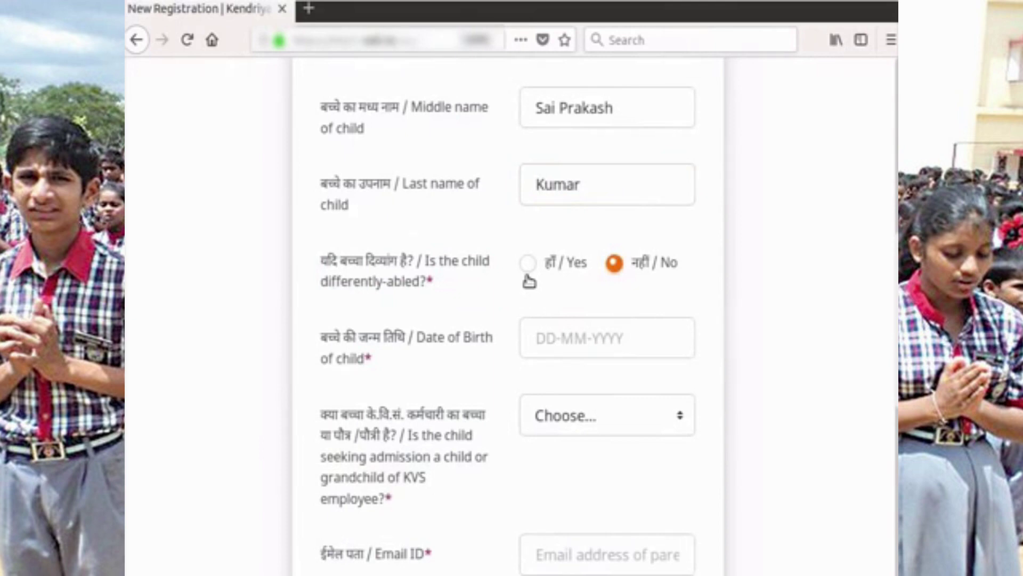
scroll(544, 342, up, 1)
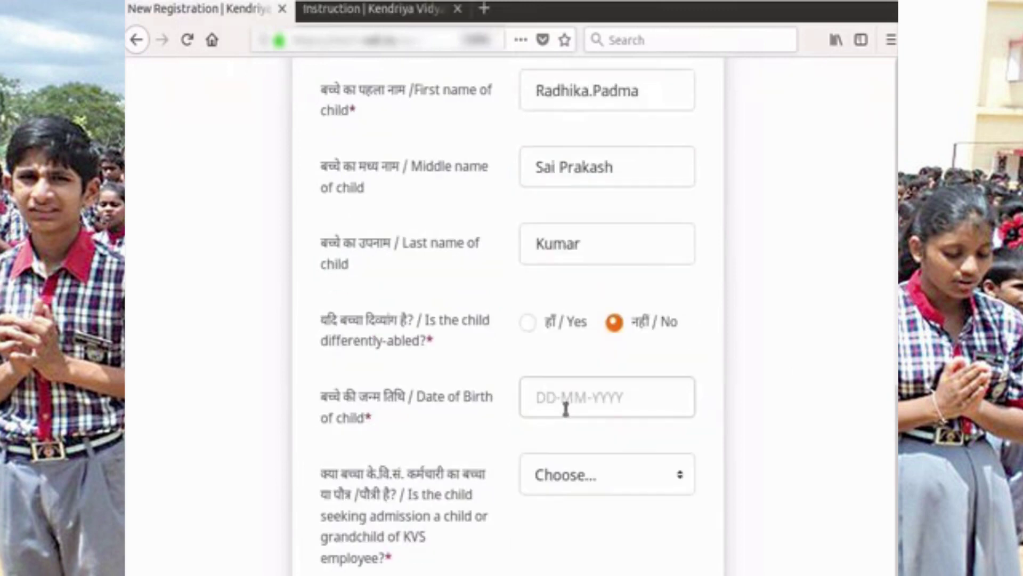
click(563, 397)
text(02-)
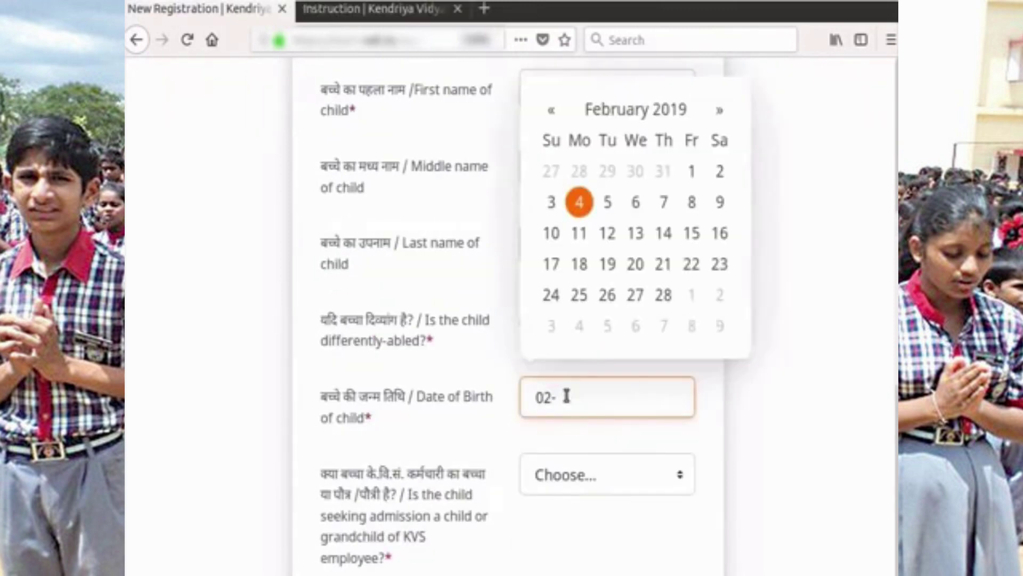
text(02-2013)
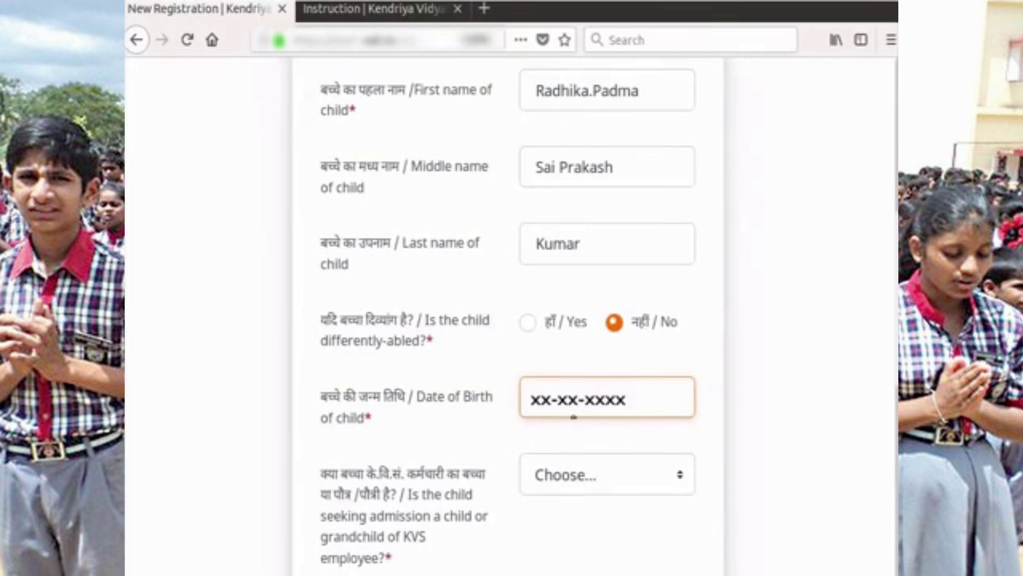
- Set the KVS-employee relation to Not Applicable
scroll(573, 417, down, 2)
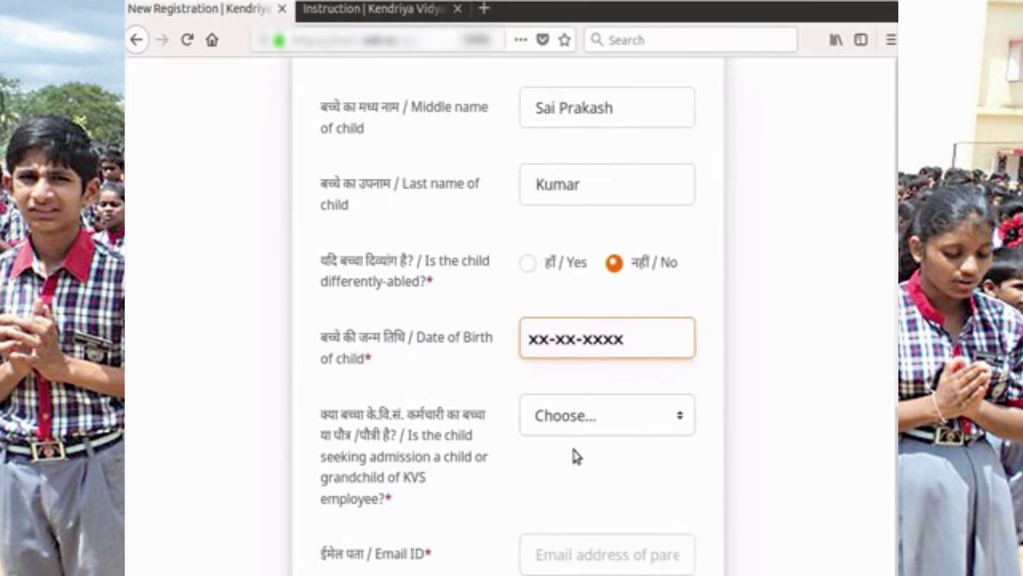
scroll(576, 455, down, 2)
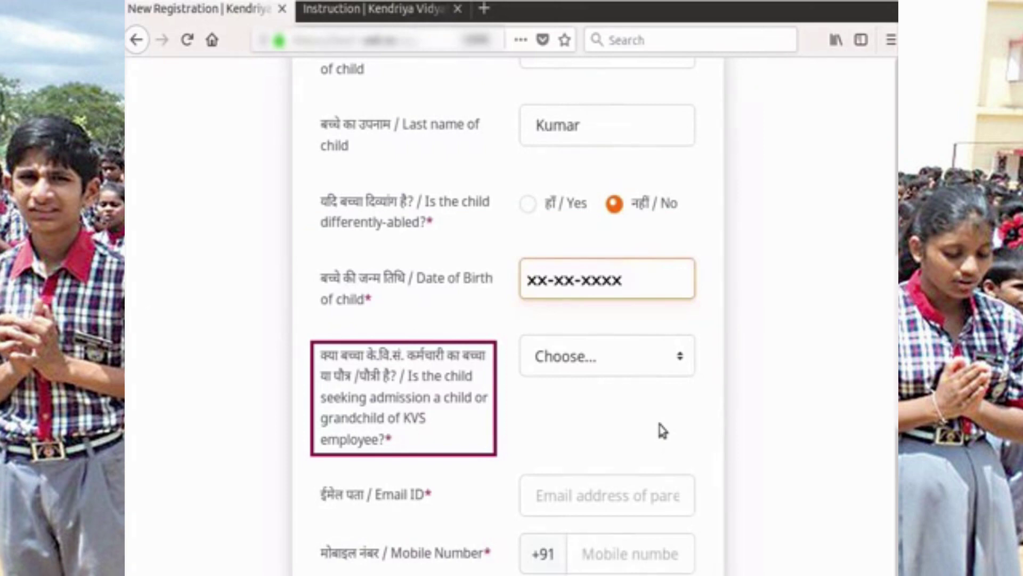
click(678, 360)
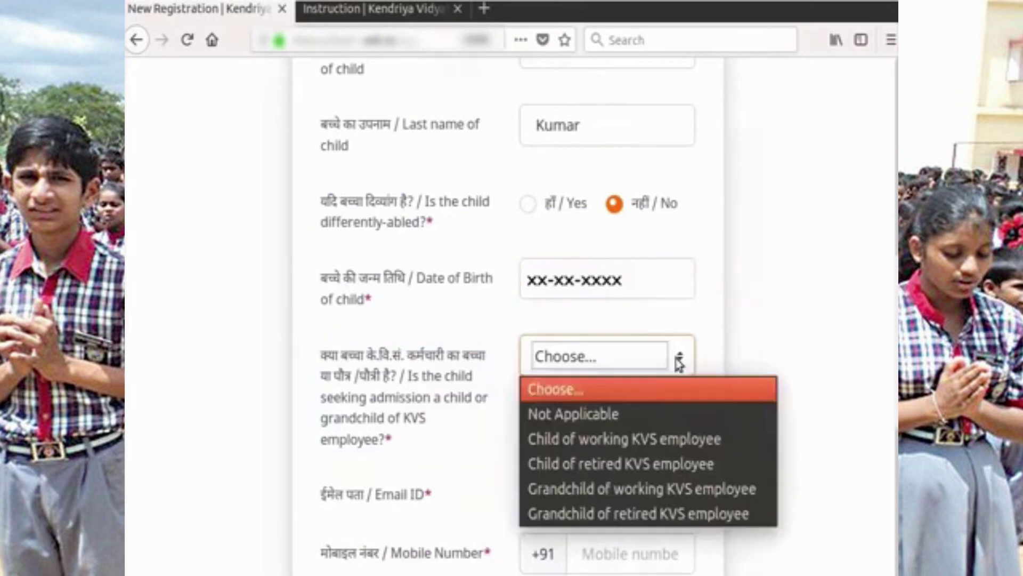
click(608, 414)
scroll(640, 421, down, 2)
scroll(641, 421, down, 1)
- Fill in the parent's e-mail address, mobile number, and the displayed captcha code
click(582, 447)
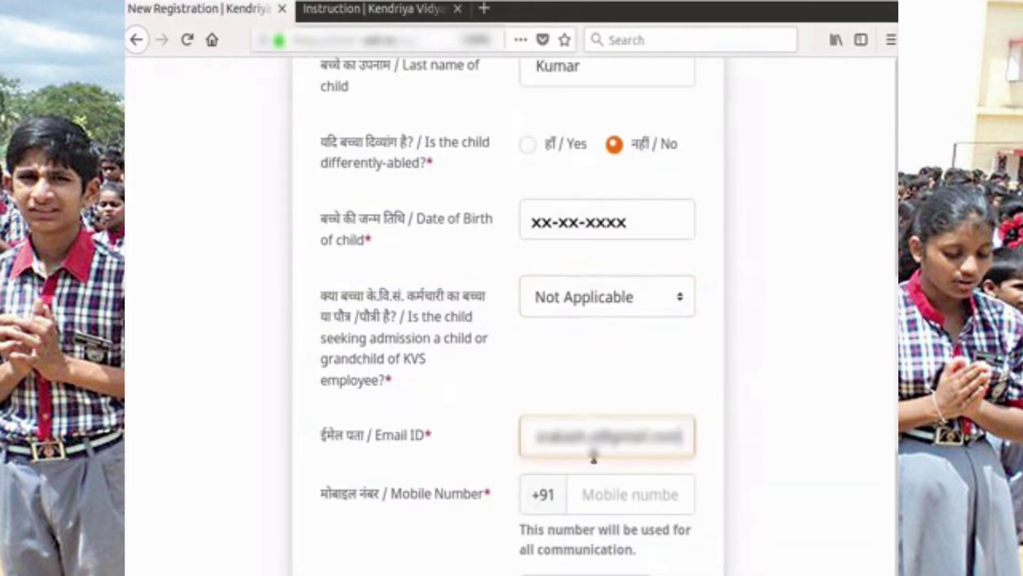
click(618, 495)
text(9876543210)
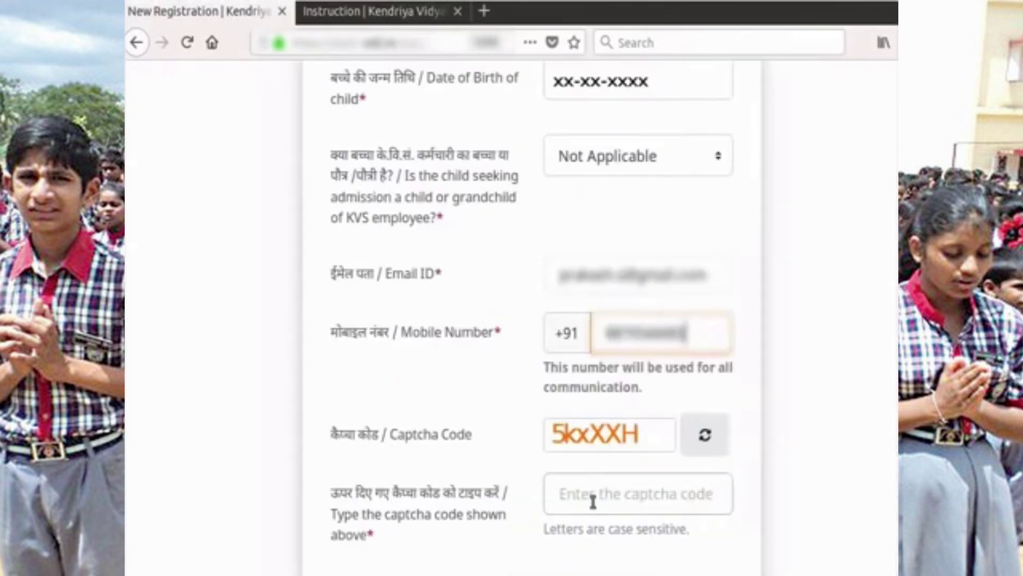
click(592, 498)
text(5kxXXH)
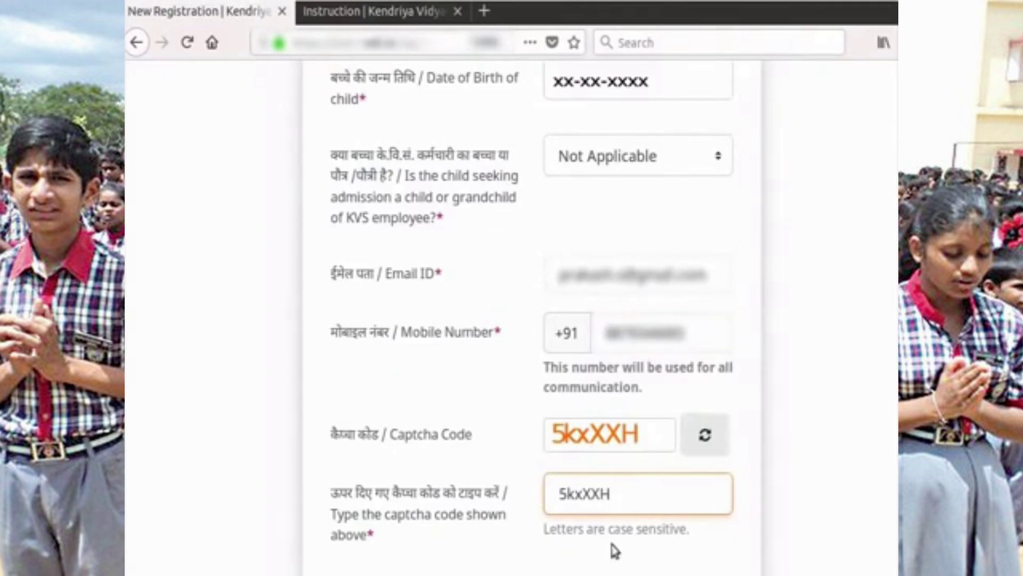
scroll(610, 538, up, 10)
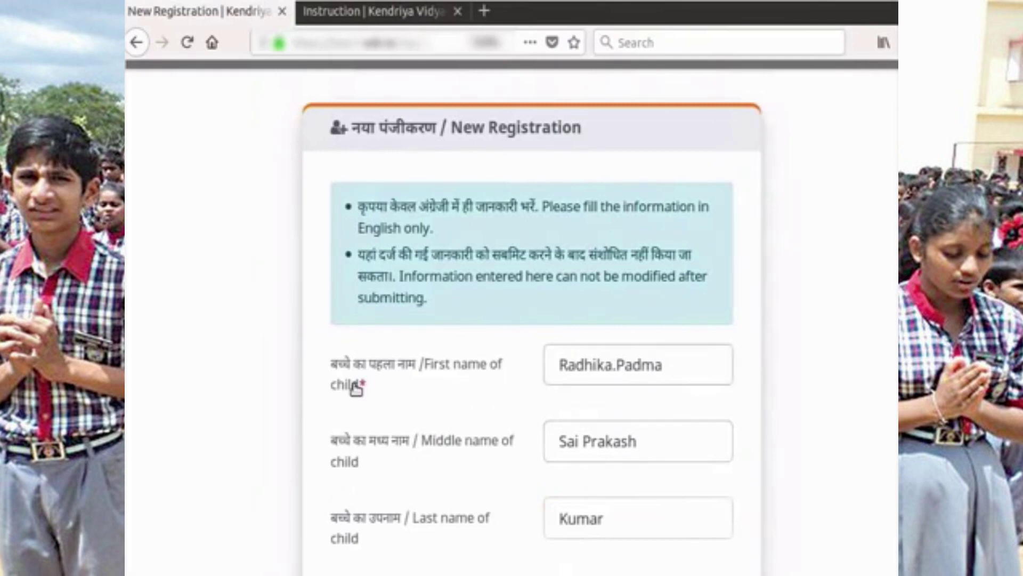
scroll(456, 539, down, 1)
scroll(448, 527, down, 3)
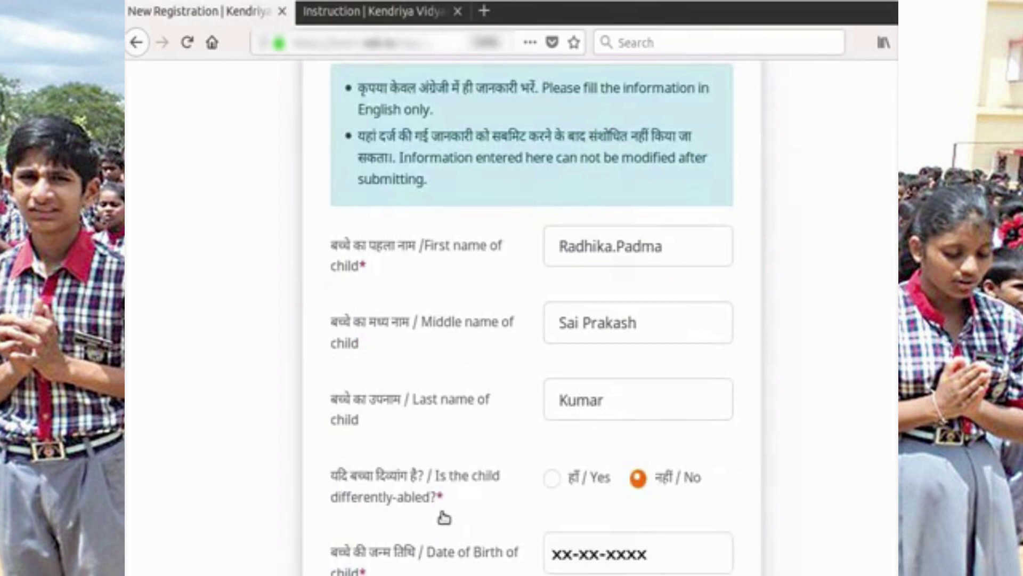
scroll(441, 515, down, 2)
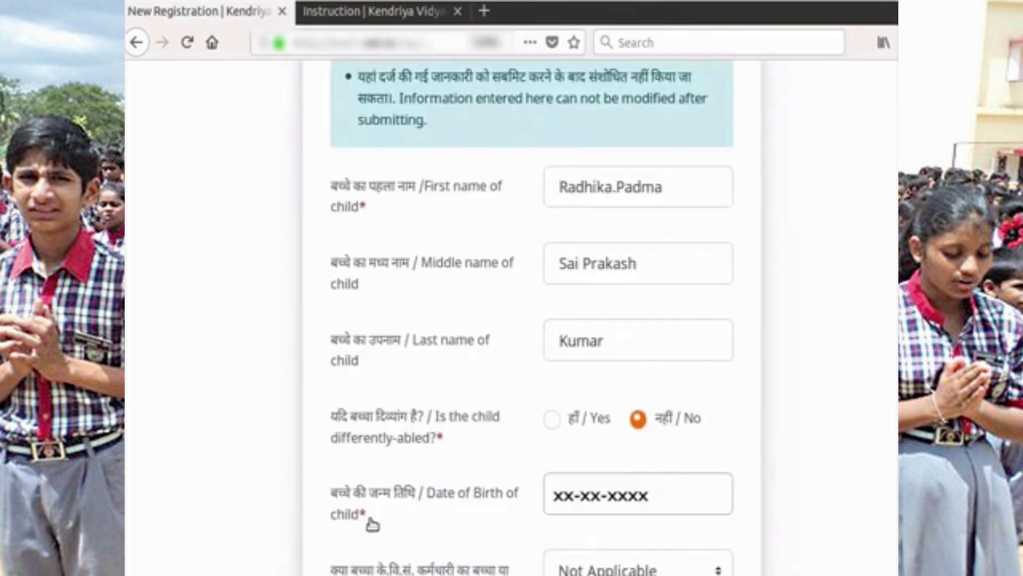
scroll(372, 525, down, 5)
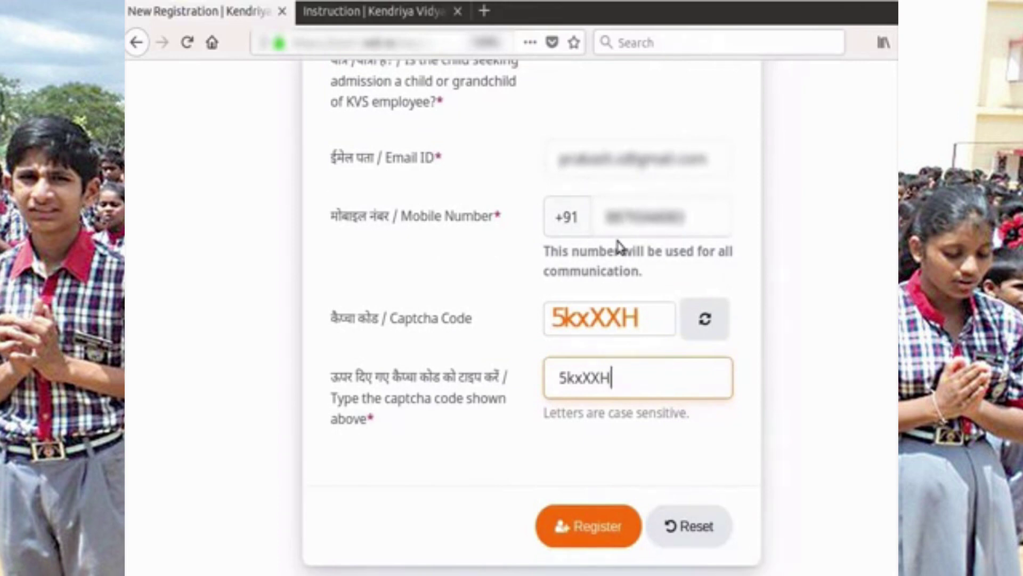
scroll(618, 246, down, 2)
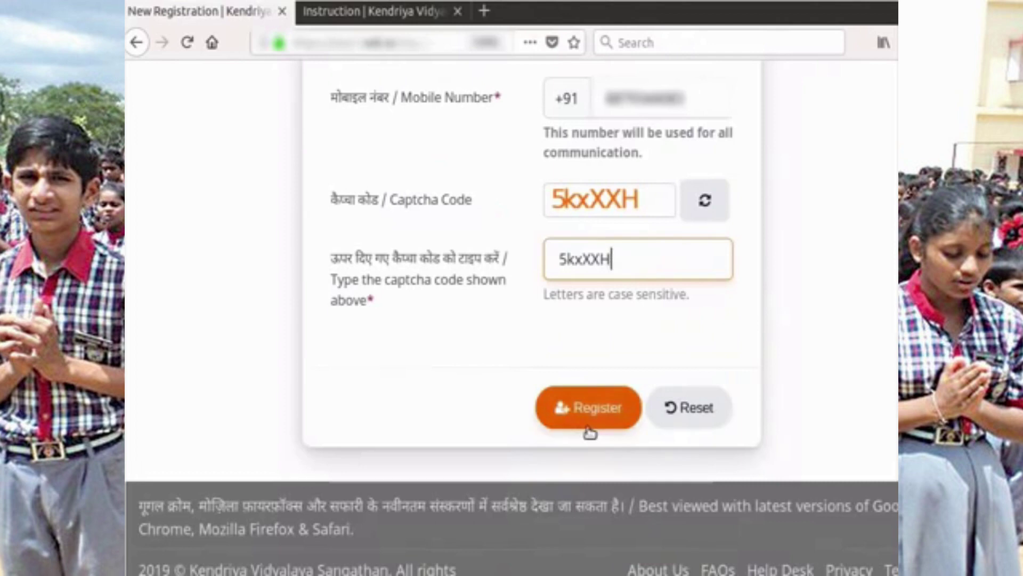
- Submit the registration form with Register
click(590, 432)
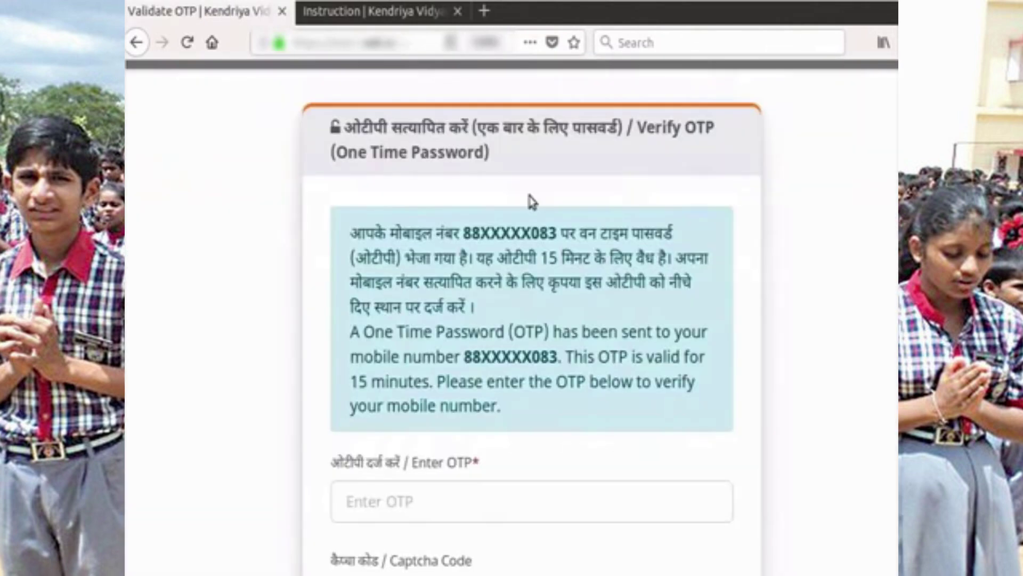
scroll(531, 201, down, 1)
scroll(538, 219, down, 1)
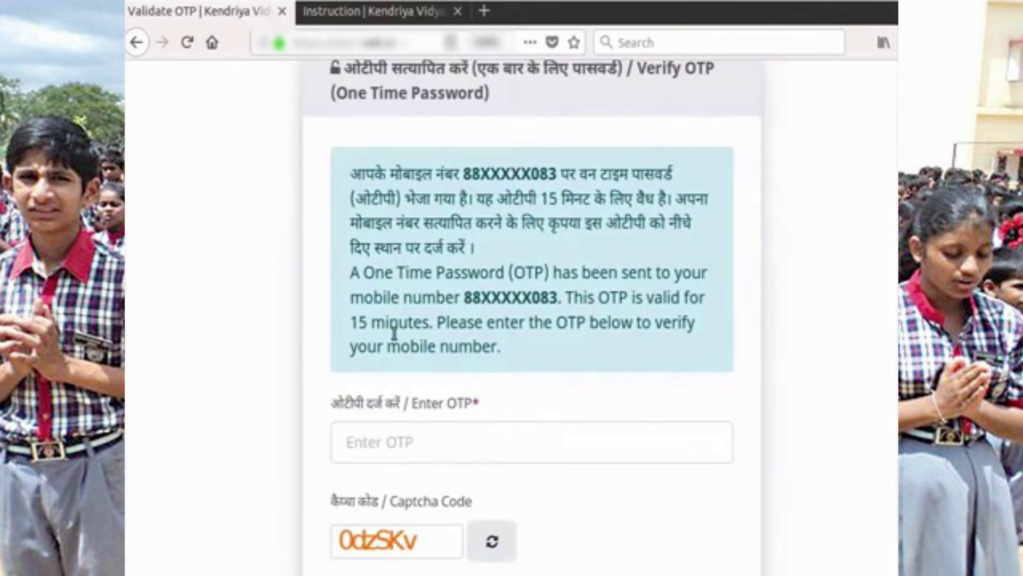
- Enter the received OTP and the Verify OTP page's captcha code
click(427, 446)
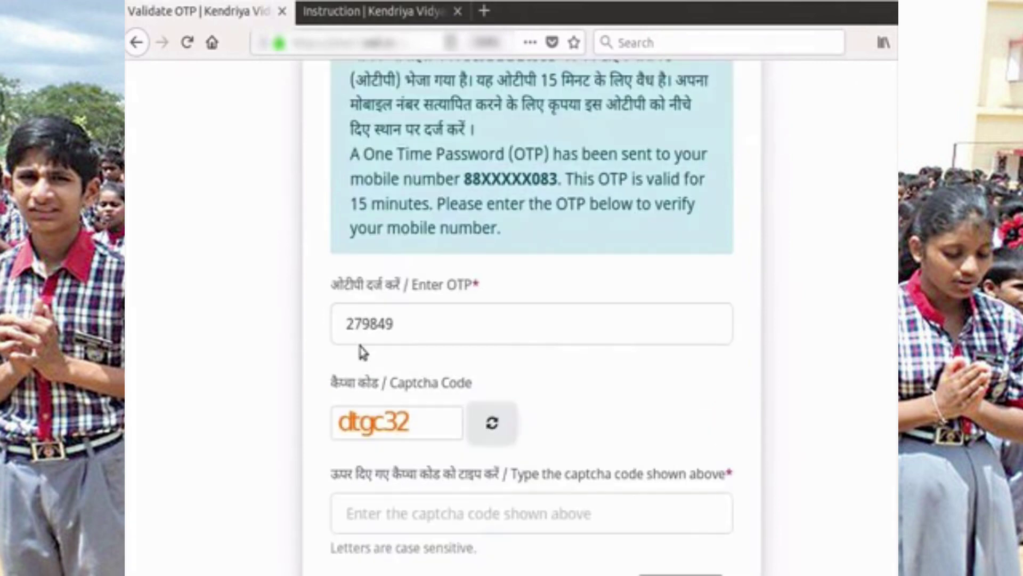
scroll(363, 351, down, 1)
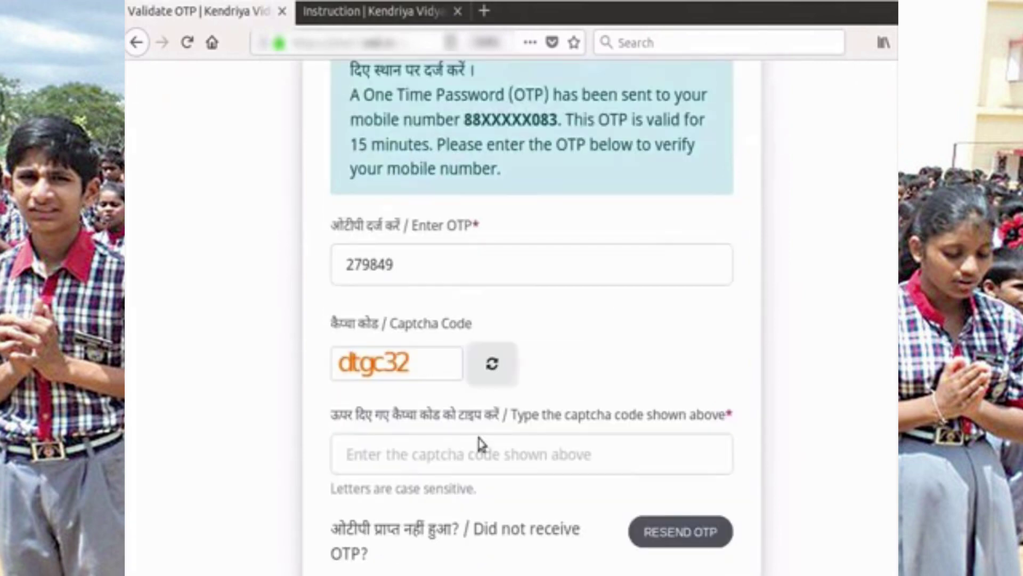
scroll(652, 568, down, 1)
click(425, 394)
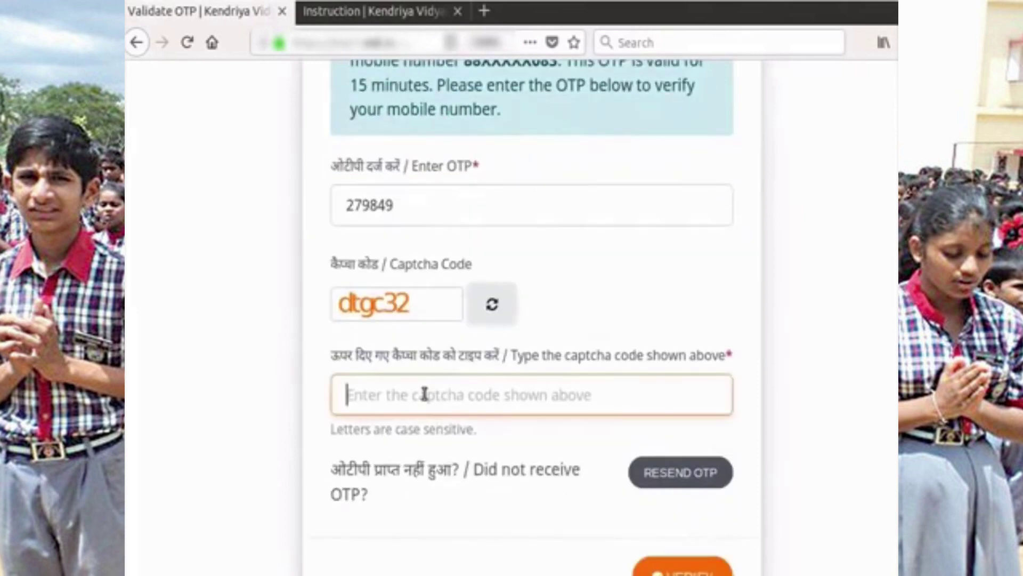
text(dtgc32)
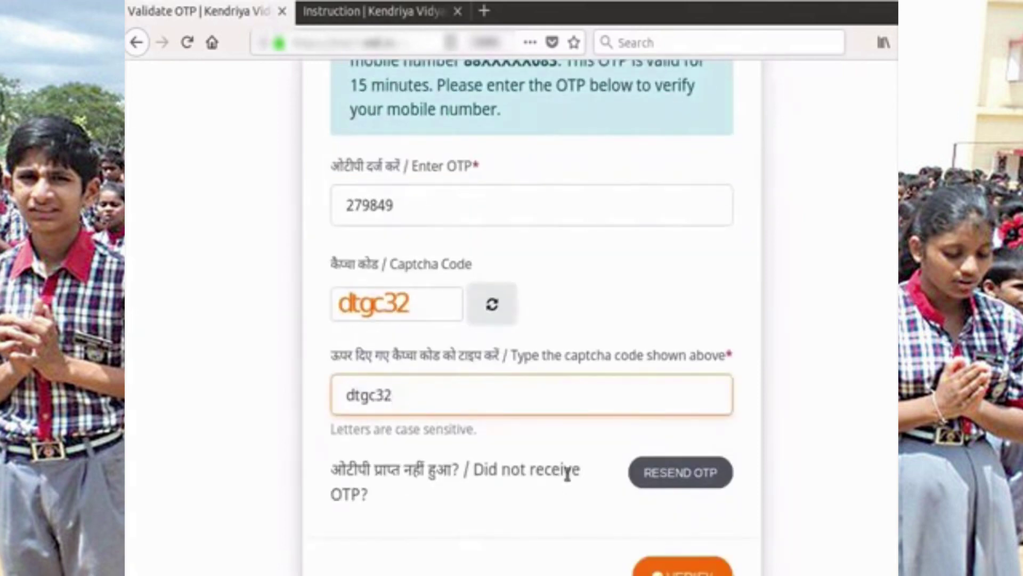
scroll(685, 480, down, 1)
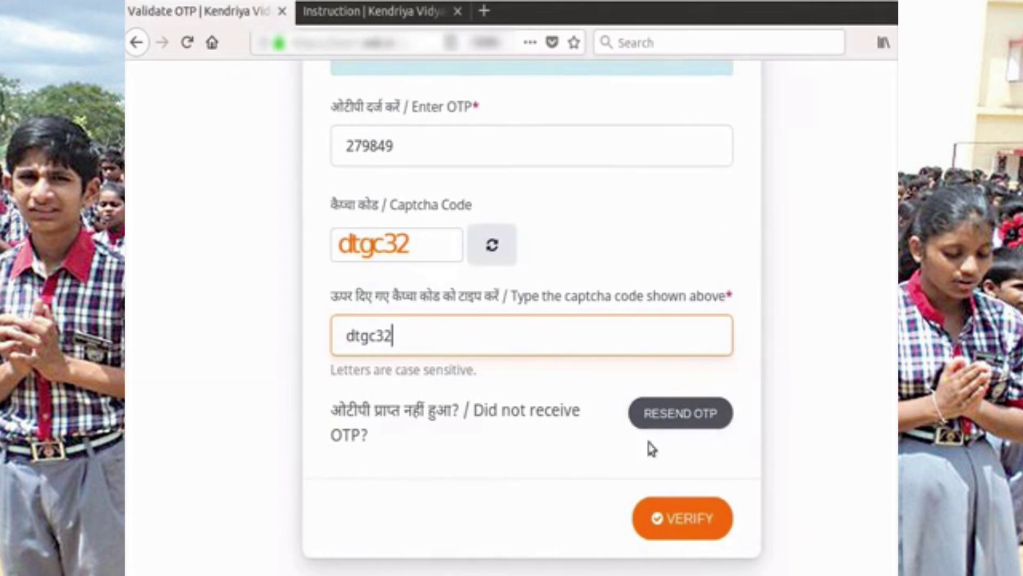
- Verify the OTP and read through the Registration Successful details down to the Print button
click(682, 530)
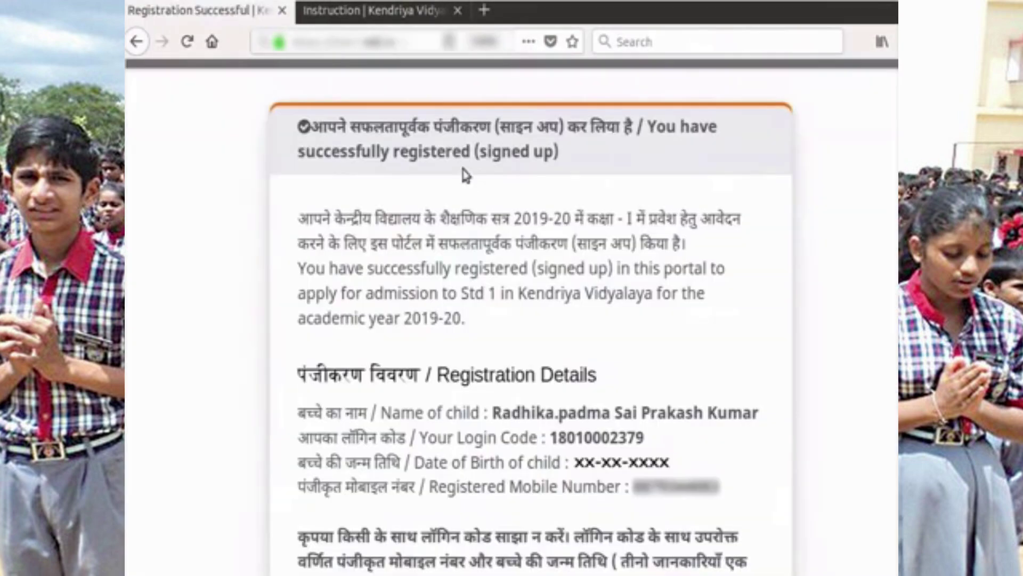
scroll(463, 203, down, 3)
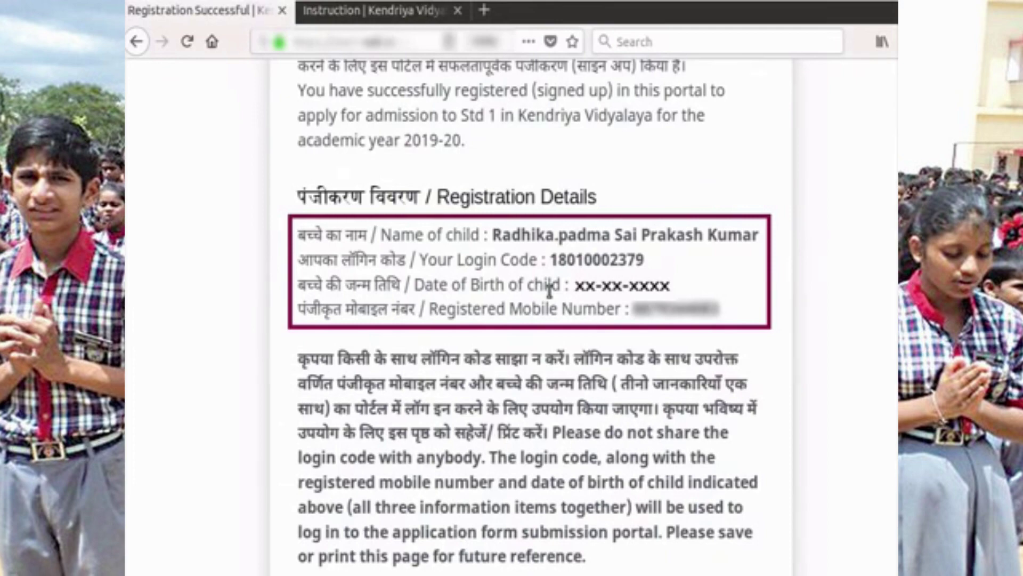
scroll(549, 289, down, 4)
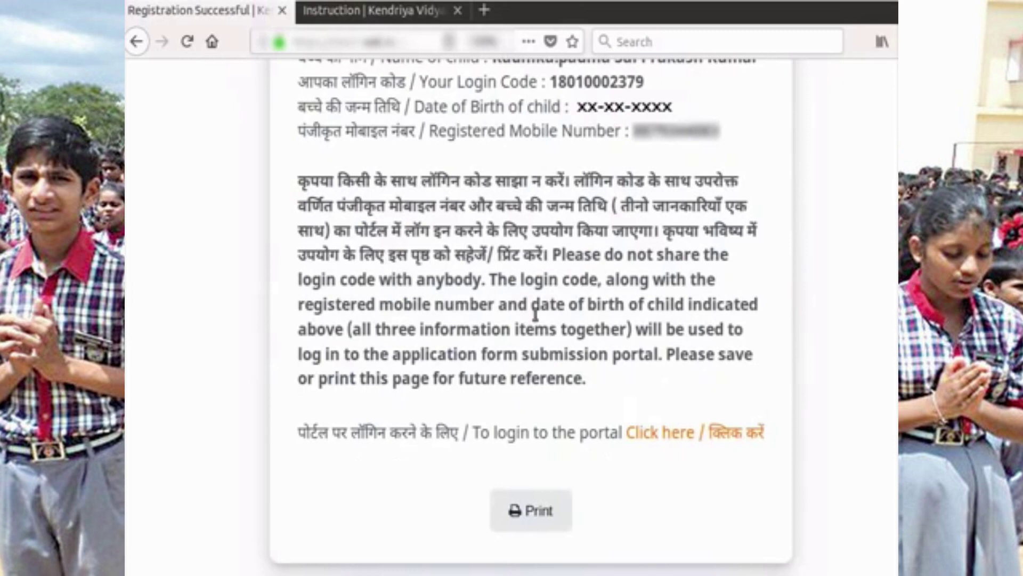
scroll(535, 314, down, 1)
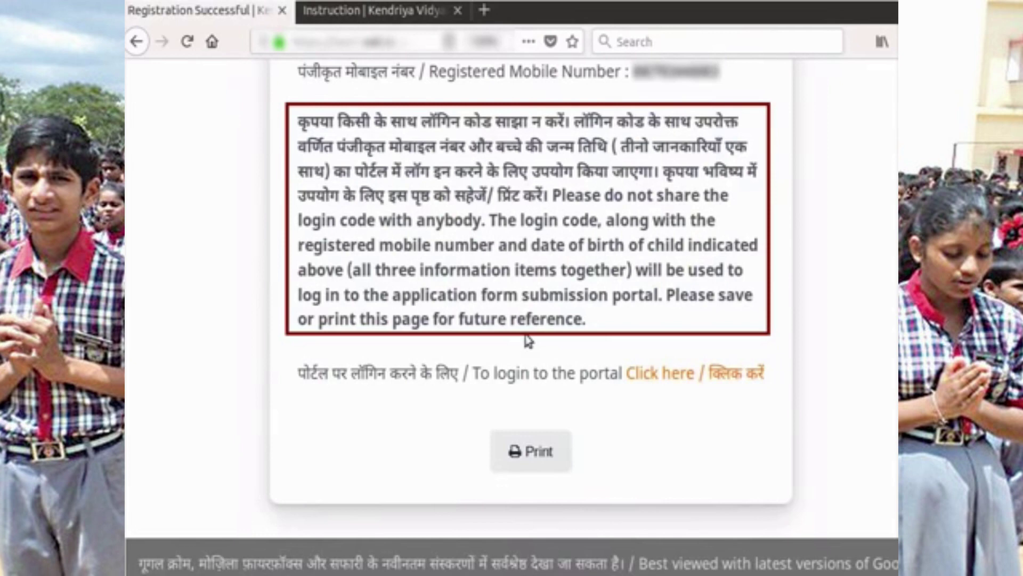
scroll(526, 343, down, 2)
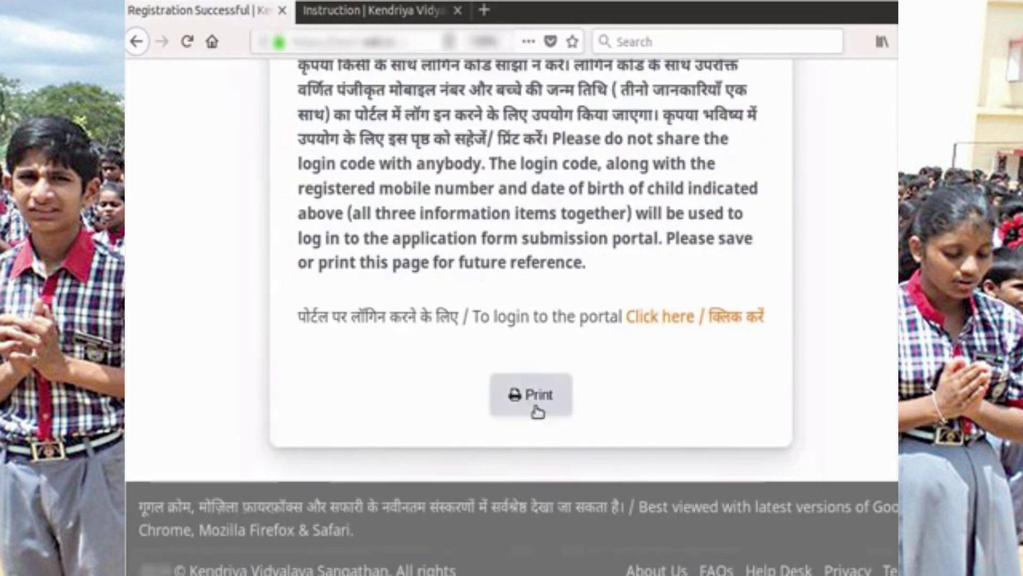
- Print the success page to a file named kV-Registration1.pdf in the Desktop folder
click(538, 411)
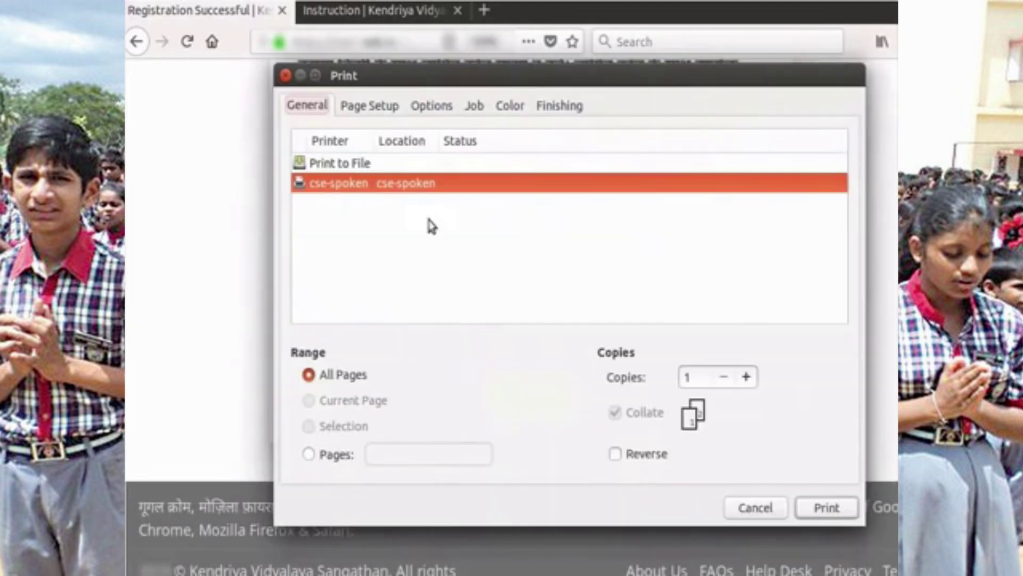
click(336, 165)
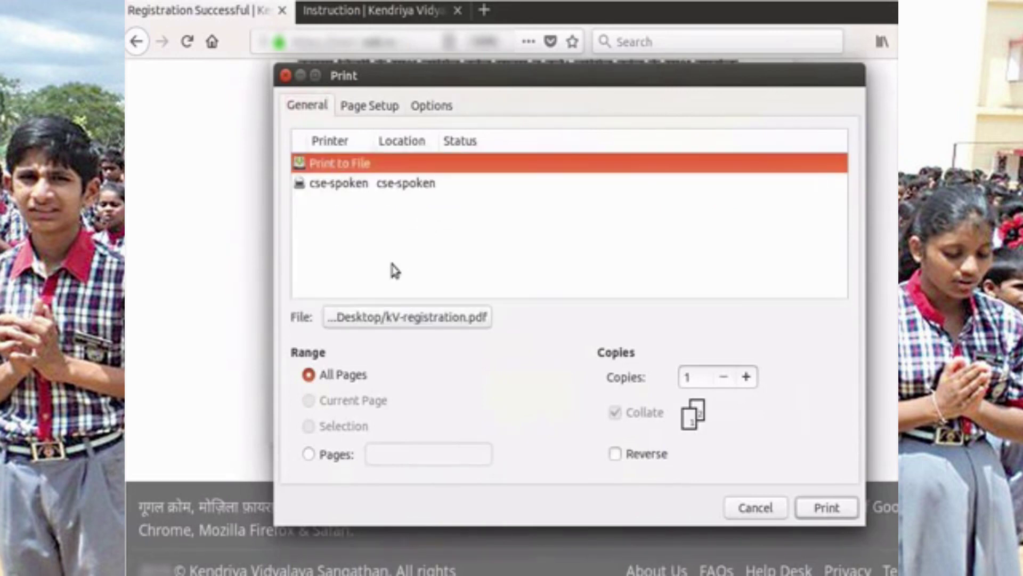
click(381, 318)
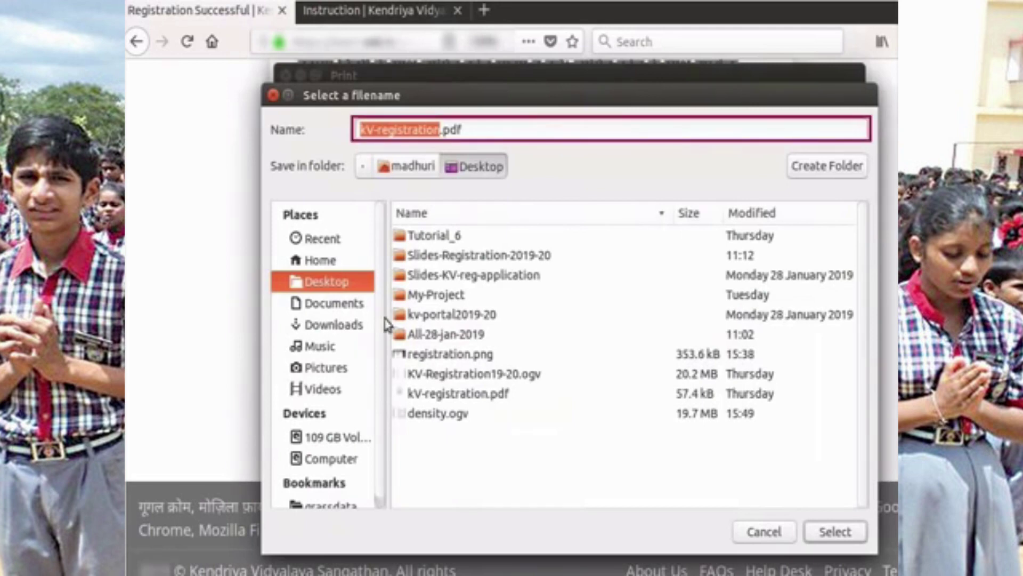
text(kV-Registration1)
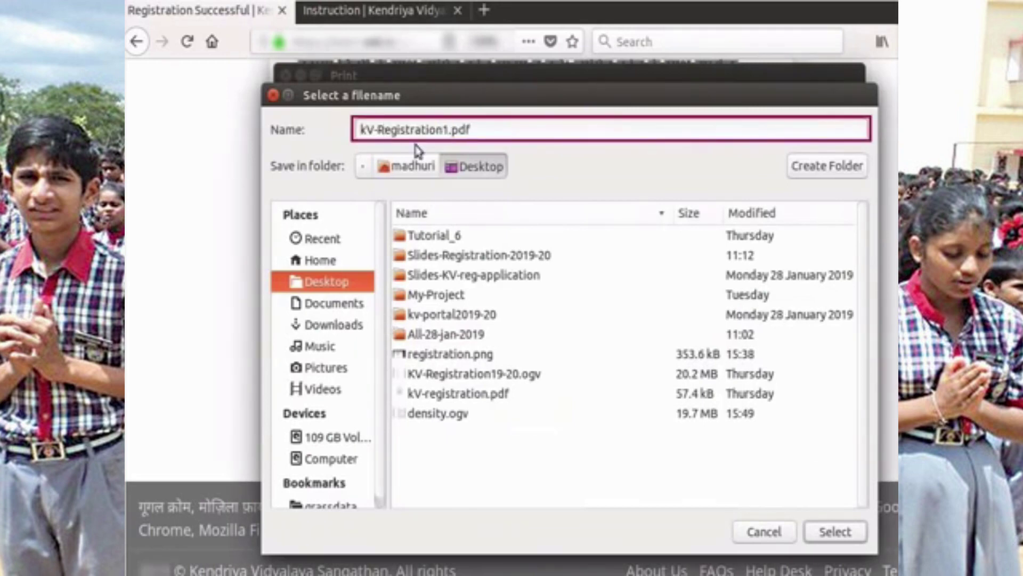
click(478, 173)
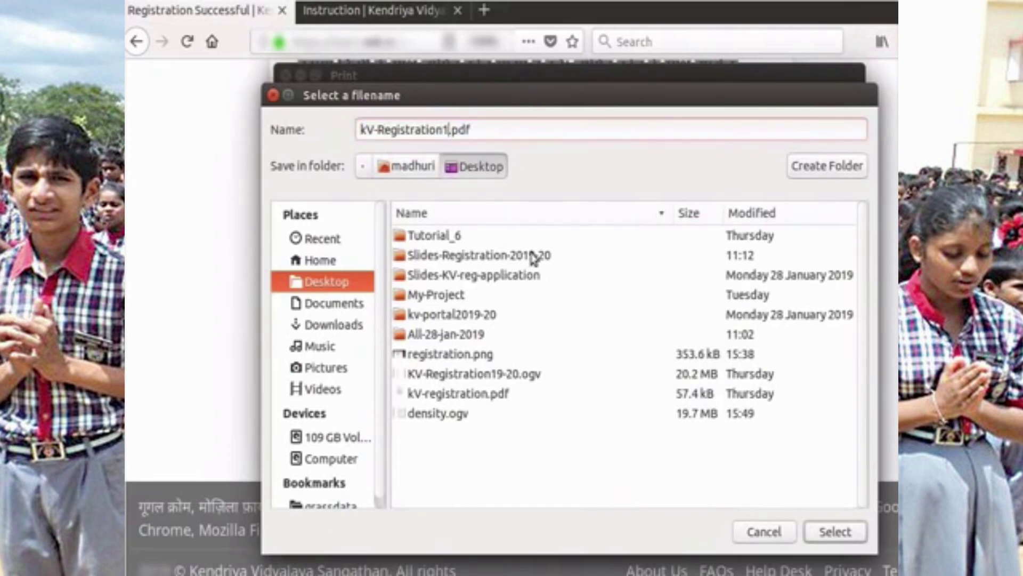
click(834, 531)
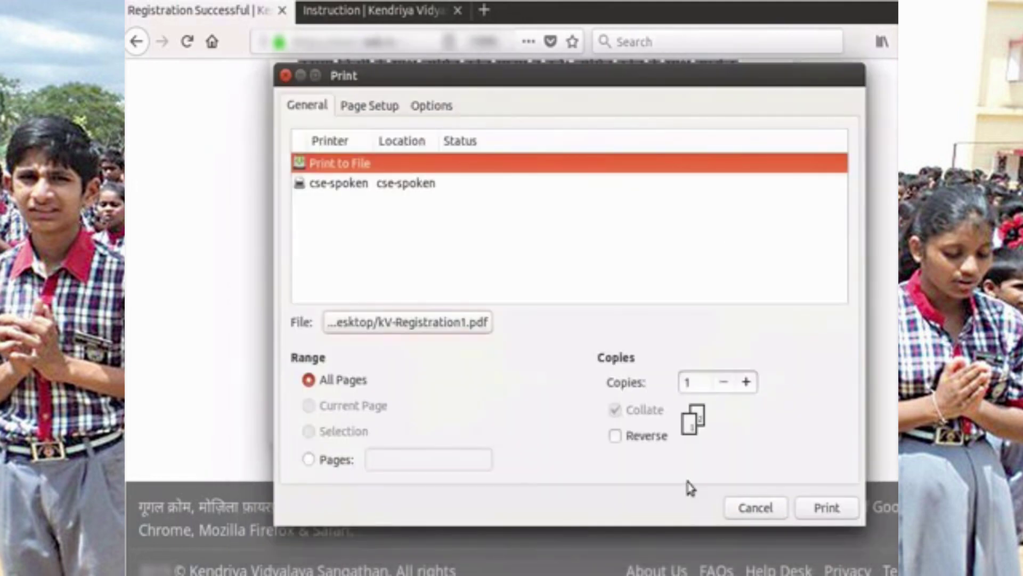